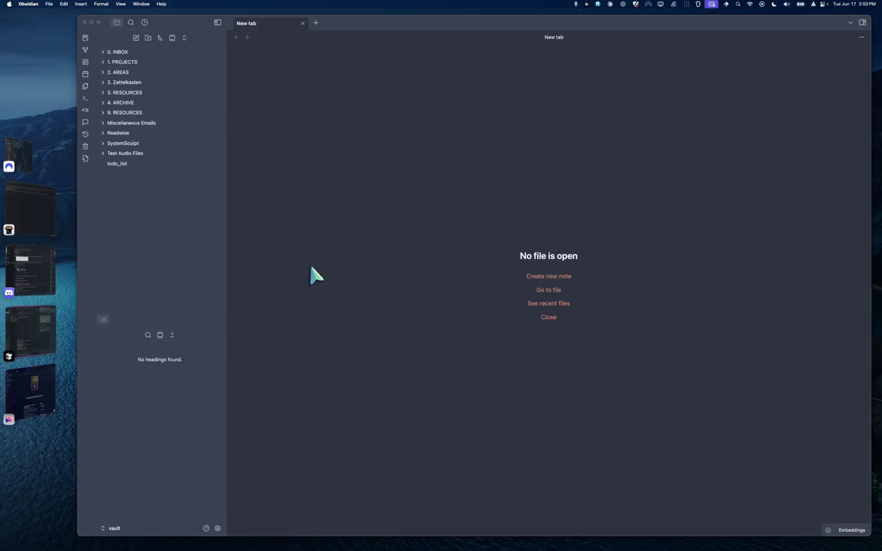
# - Open a new SystemSculpt chat and enable Vault Agent Mode, accepting the confirmation dialog
pyautogui.press('super+shift+n')
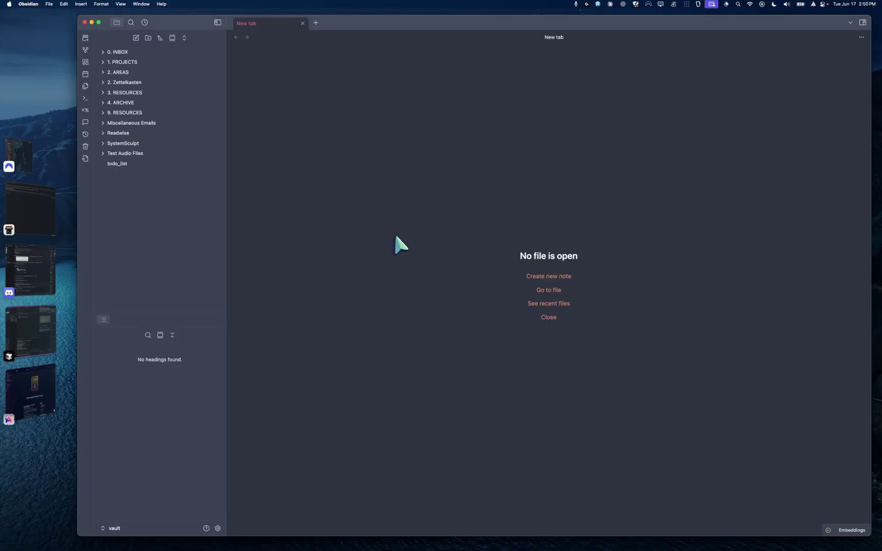
pyautogui.press('super+shift+n')
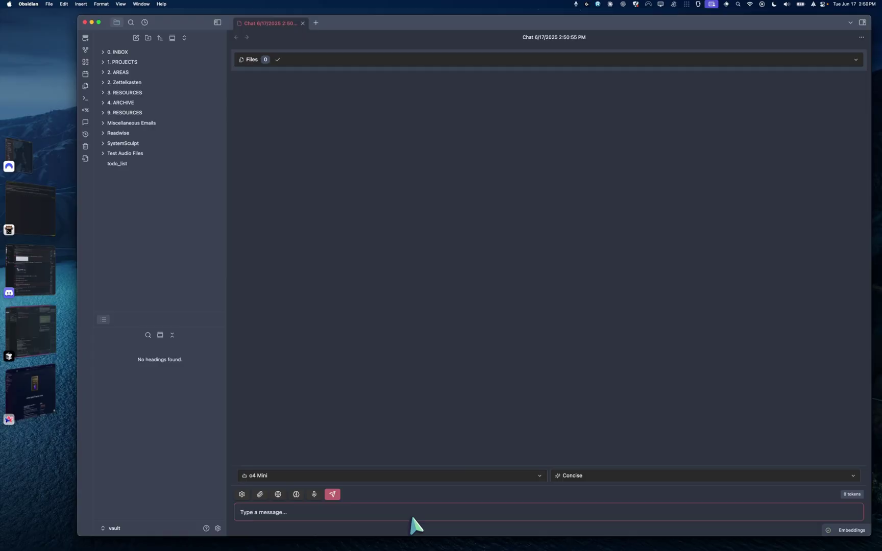
pyautogui.click(296, 494)
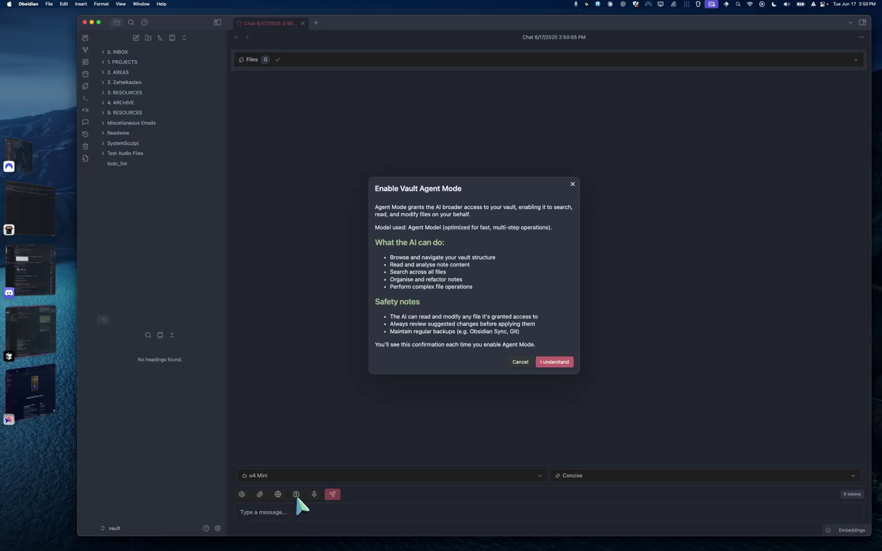
pyautogui.click(563, 362)
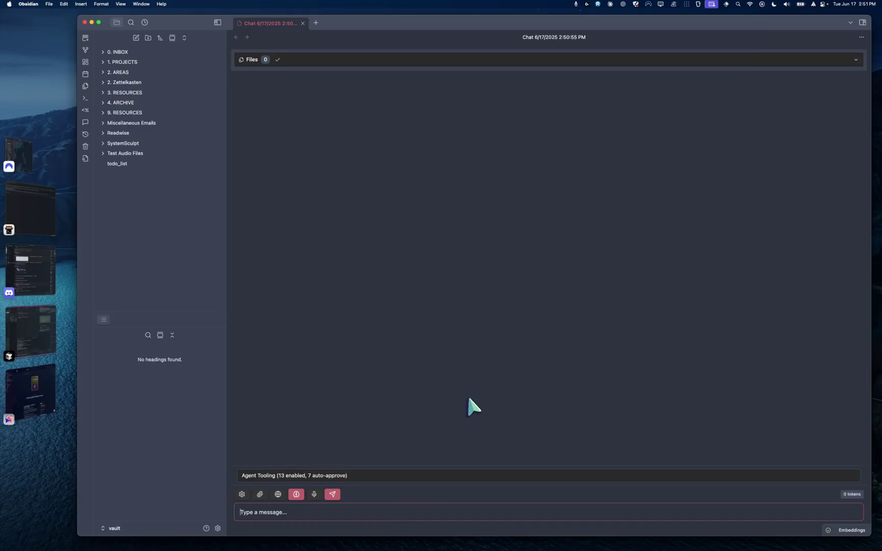
# - Dictate a voice request to find the Readwise article comparing RAG systems with fine-tuning
pyautogui.click(316, 496)
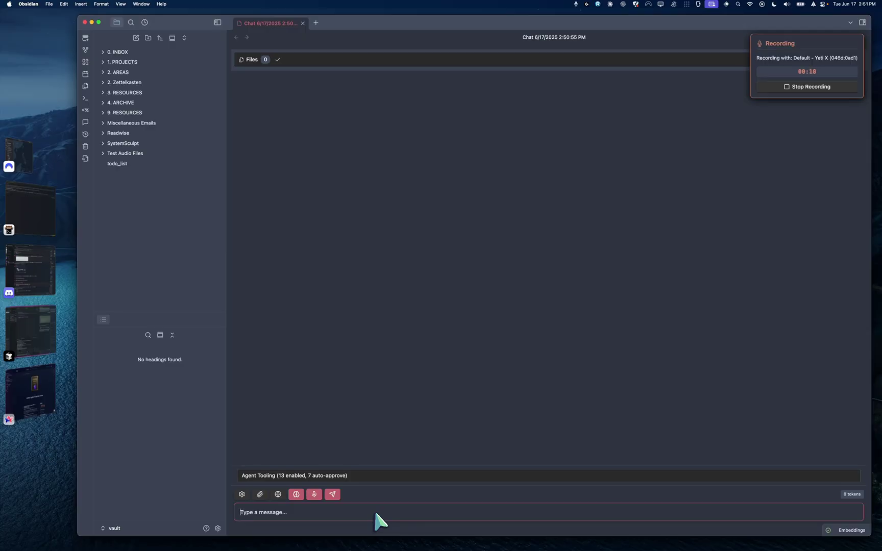
pyautogui.click(314, 494)
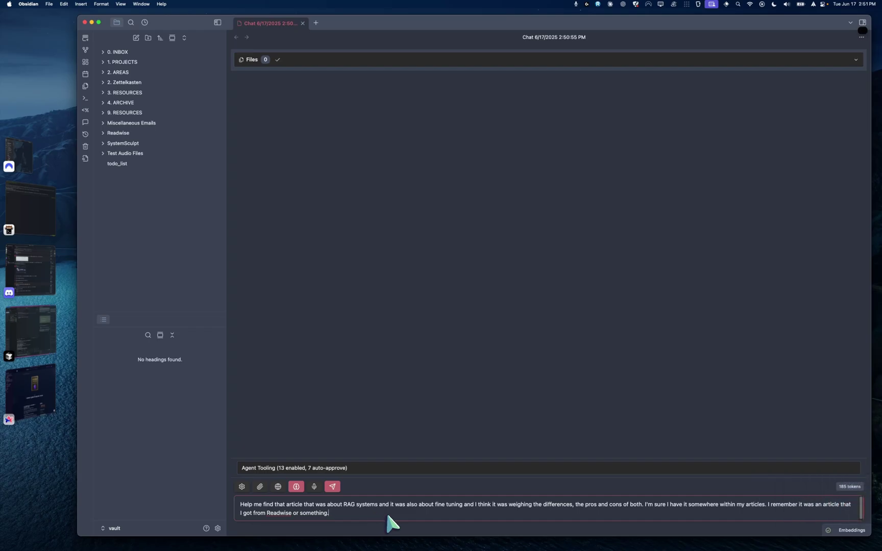
# - Send the request so the agent opens 'RAG vs Fine-Tuning Pipelines, Tradeoffs, and a Case Study on Agriculture'
pyautogui.press('Return')
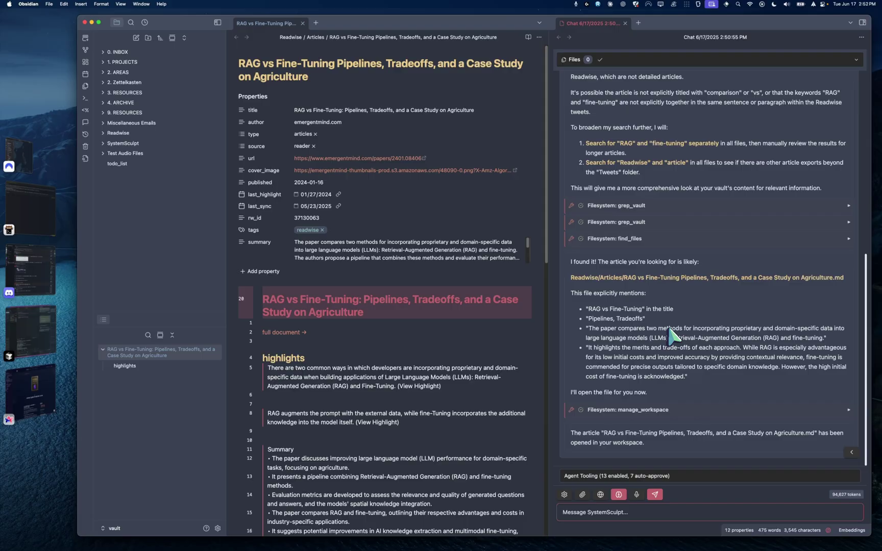
pyautogui.scroll(1, 679, 335)
pyautogui.scroll(-10, 475, 408)
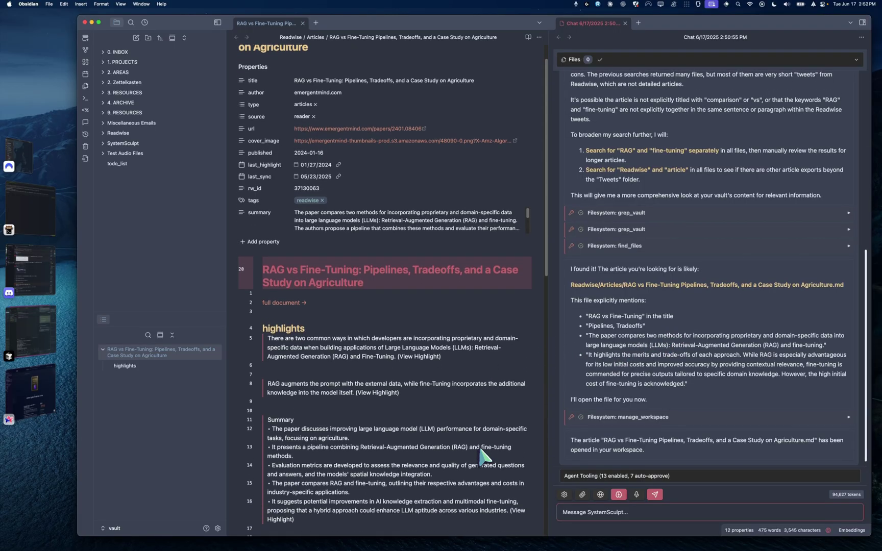
pyautogui.scroll(10, 480, 451)
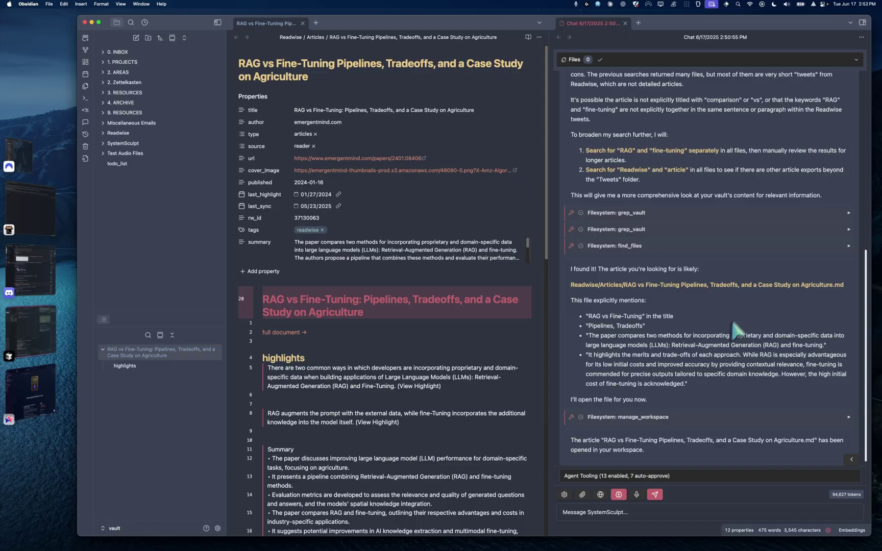
pyautogui.click(634, 517)
pyautogui.write('@')
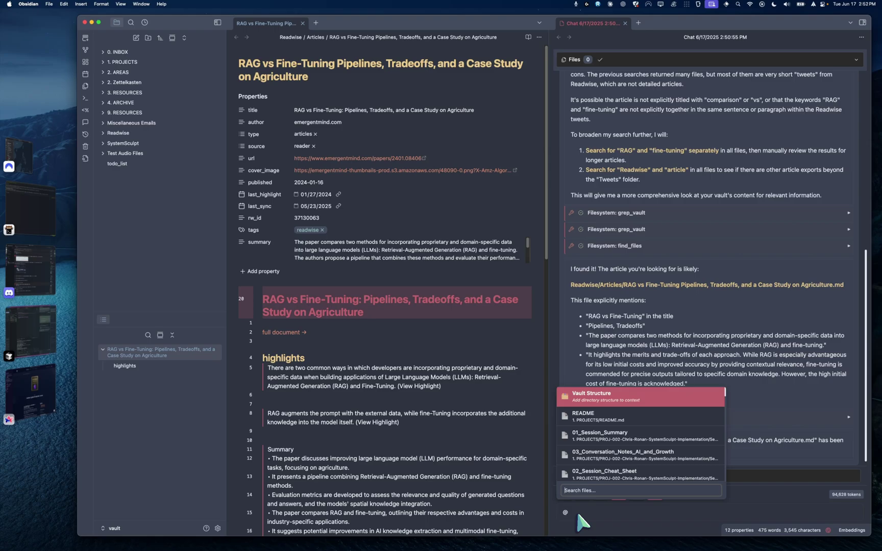
pyautogui.write('rag')
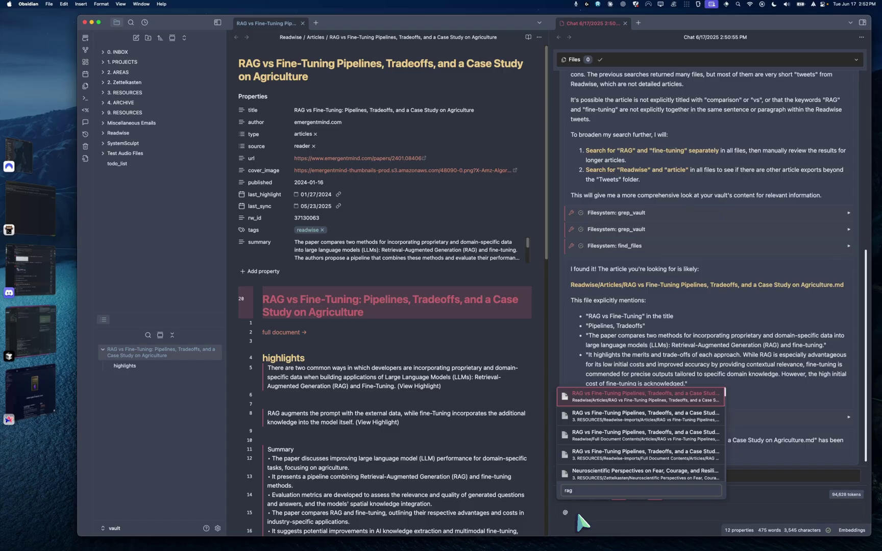
pyautogui.press('BackSpace')
pyautogui.press('BackSpace')
pyautogui.press('BackSpace')
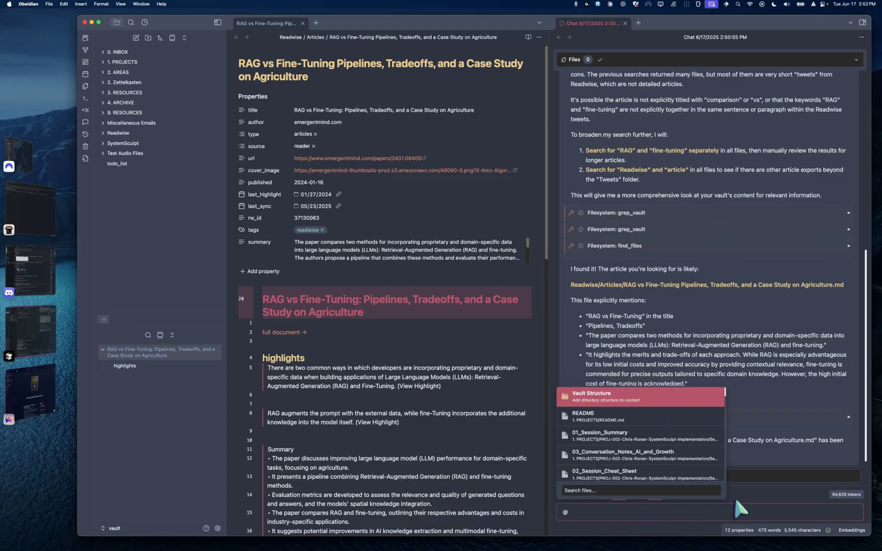
pyautogui.press('BackSpace')
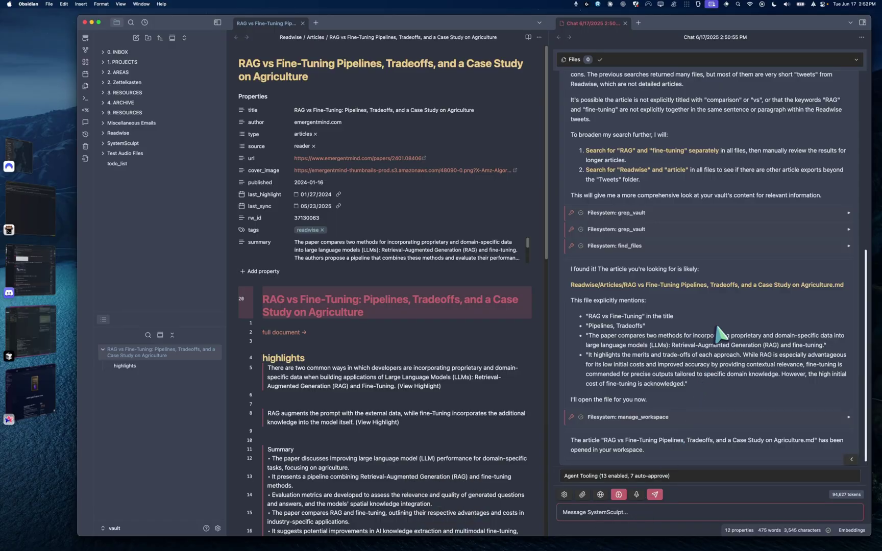
pyautogui.scroll(-1, 724, 330)
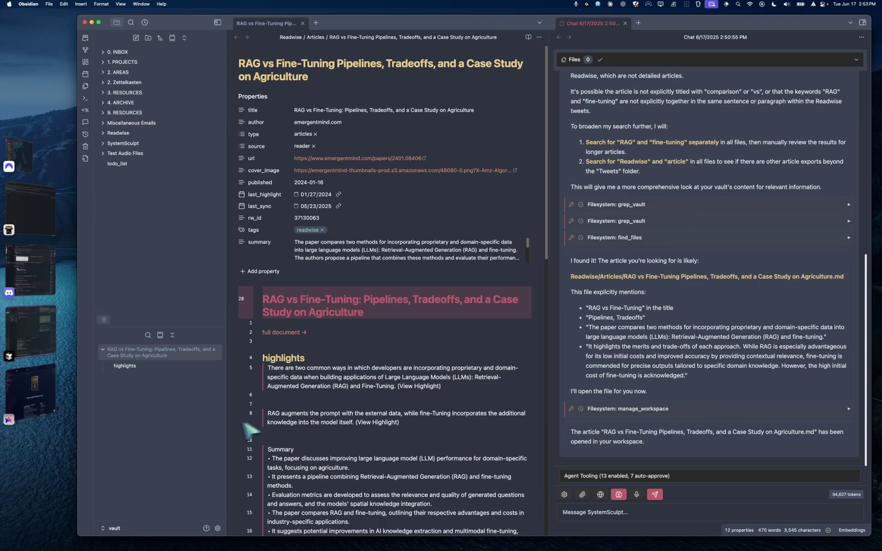
# - Switch to the Arc browser and open the SystemSculpt resources listing and the Obsidian AI plugin page
pyautogui.click(42, 389)
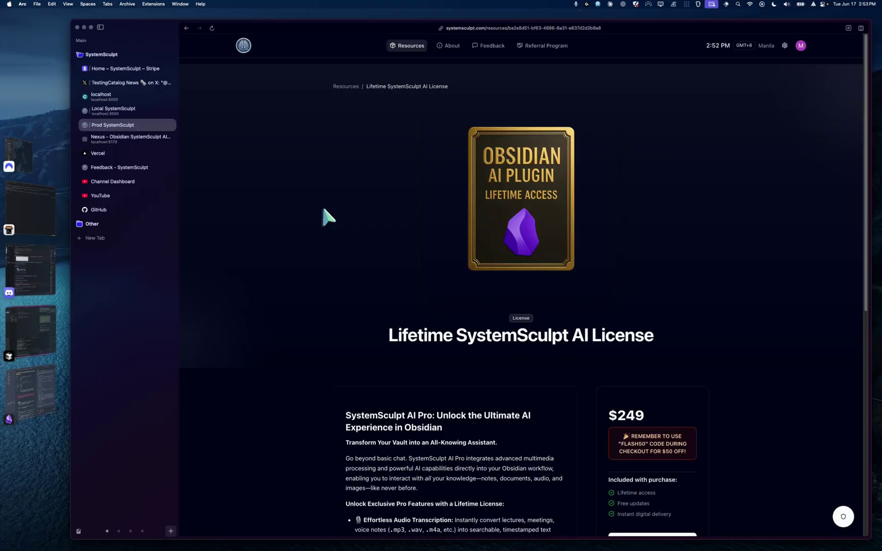
pyautogui.click(407, 46)
pyautogui.moveTo(347, 319)
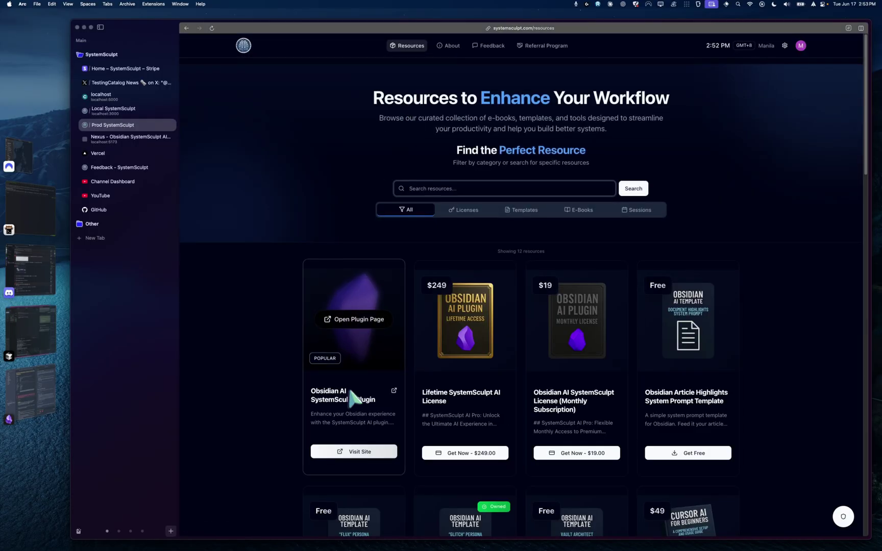
pyautogui.click(342, 319)
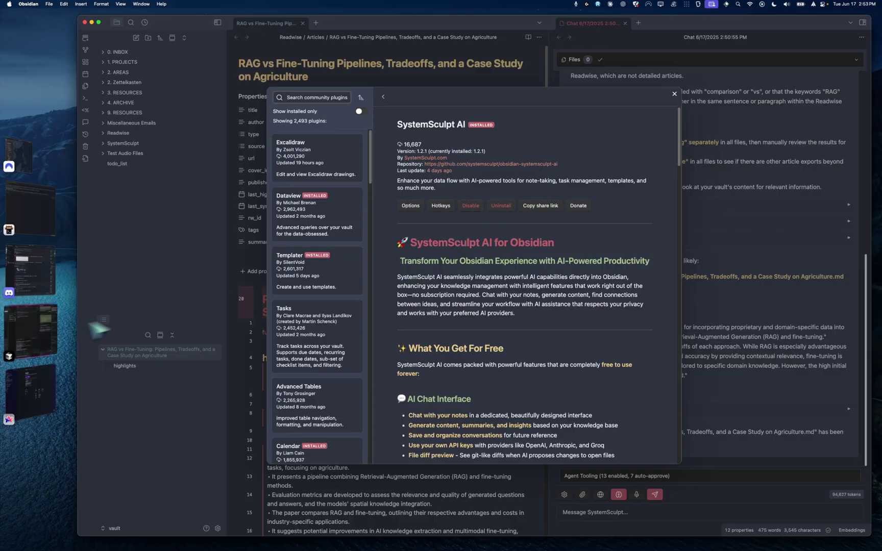
pyautogui.click(35, 382)
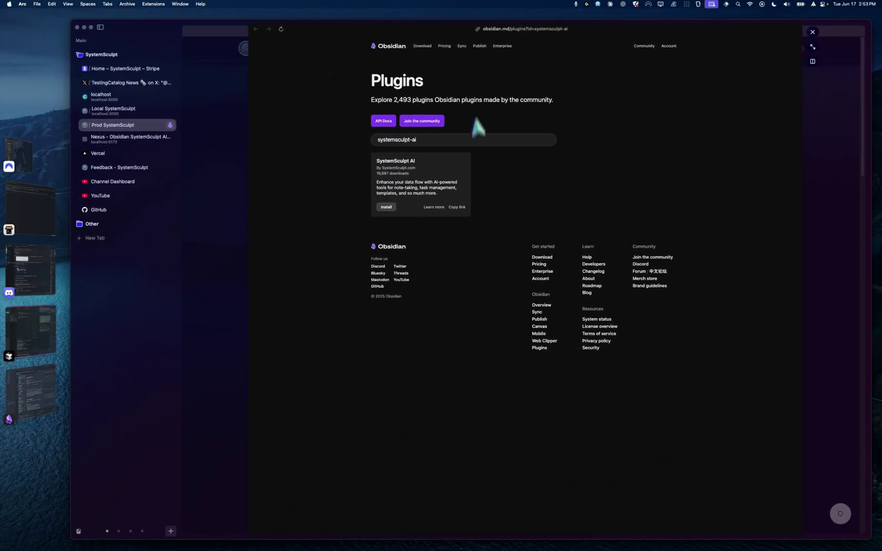
# - Close the plugins preview and open the Lifetime SystemSculpt AI License page showing its $249 price
pyautogui.click(231, 133)
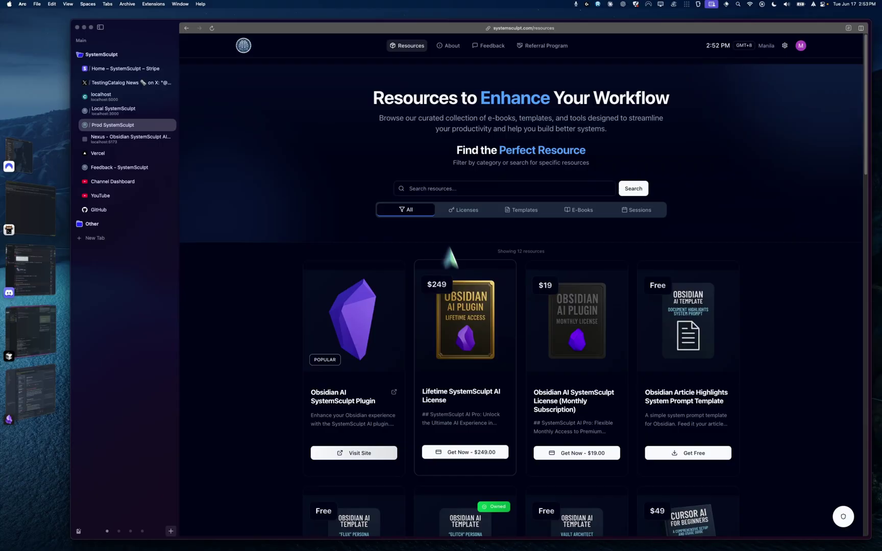
pyautogui.click(467, 299)
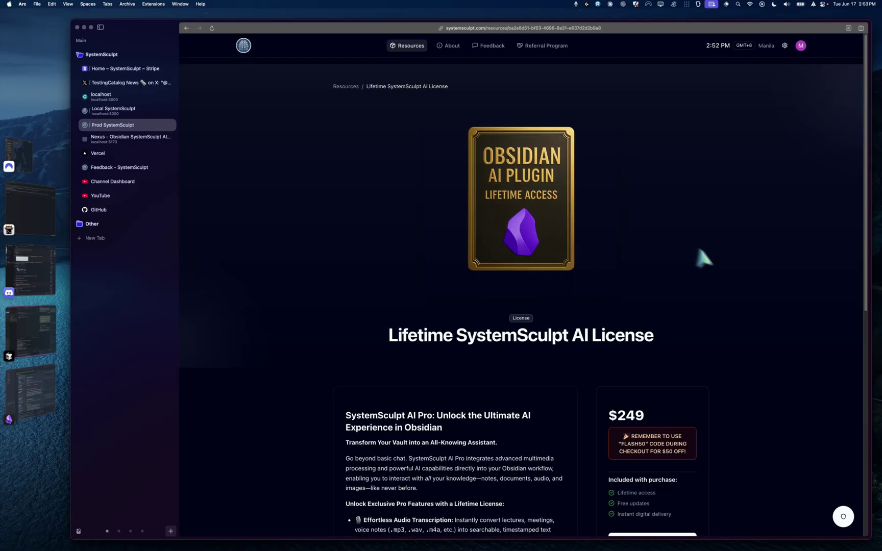
pyautogui.scroll(-5, 740, 281)
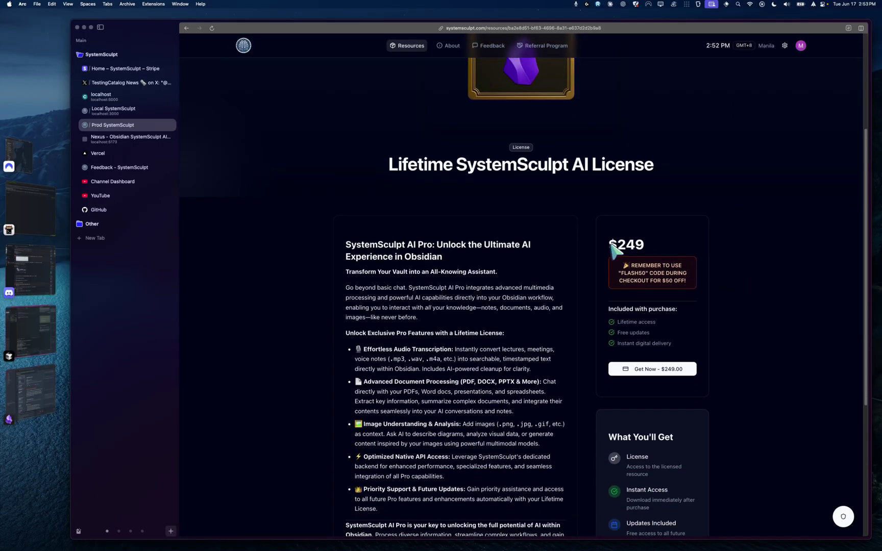
pyautogui.moveTo(609, 246); pyautogui.dragTo(652, 246)
pyautogui.click(744, 256)
pyautogui.scroll(3, 676, 250)
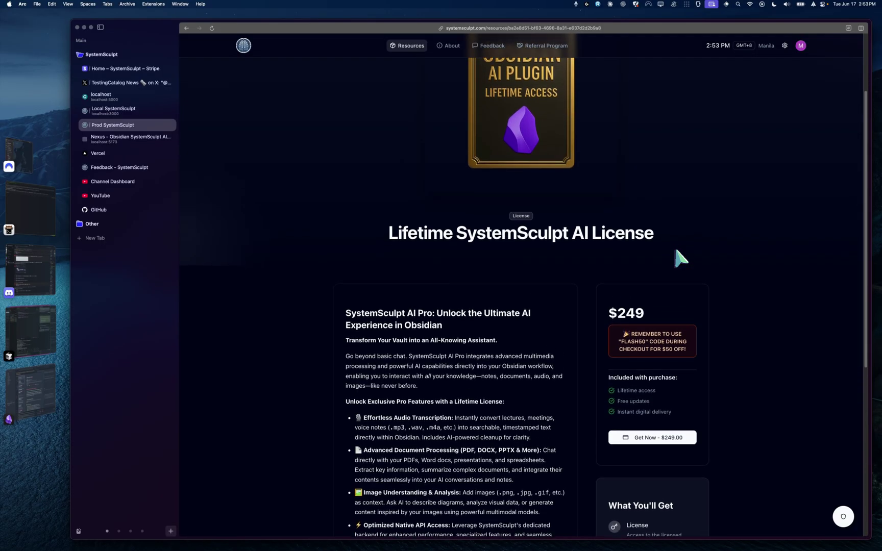
pyautogui.scroll(3, 676, 250)
pyautogui.scroll(-5, 676, 250)
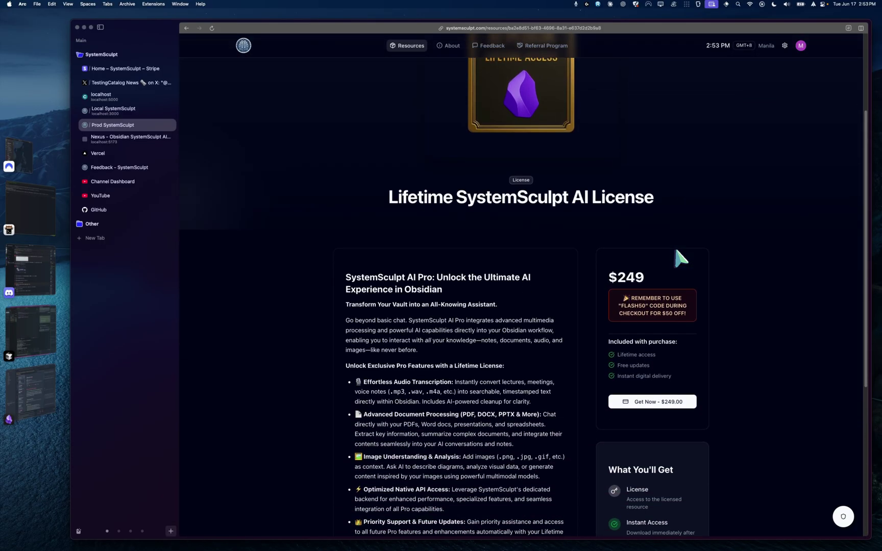
pyautogui.scroll(-5, 675, 250)
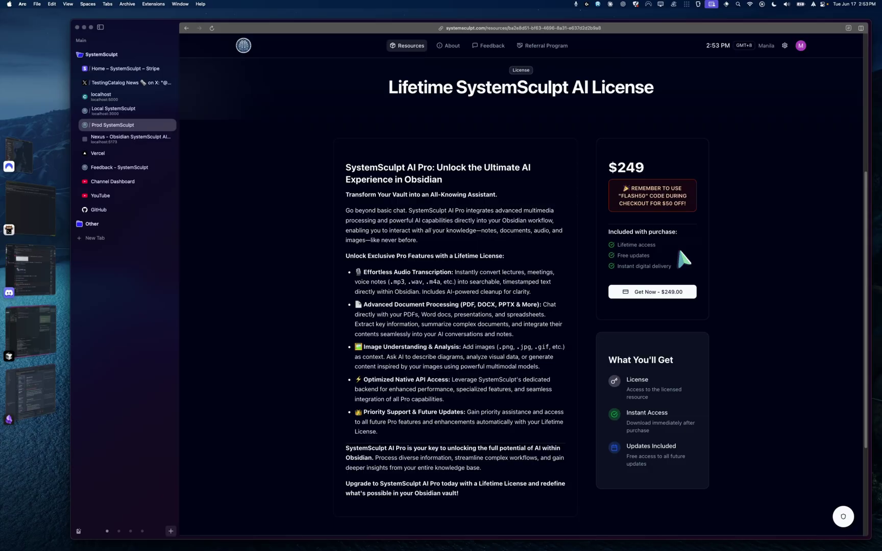
# - Select and copy the FLASH50 promo code from the red box
pyautogui.moveTo(618, 183)
pyautogui.mouseDown()
pyautogui.moveTo(686, 201)
pyautogui.moveTo(613, 183)
pyautogui.mouseUp()
pyautogui.click(686, 202)
pyautogui.click(617, 190)
pyautogui.doubleClick(633, 197)
pyautogui.doubleClick(633, 196)
pyautogui.press('super+c')
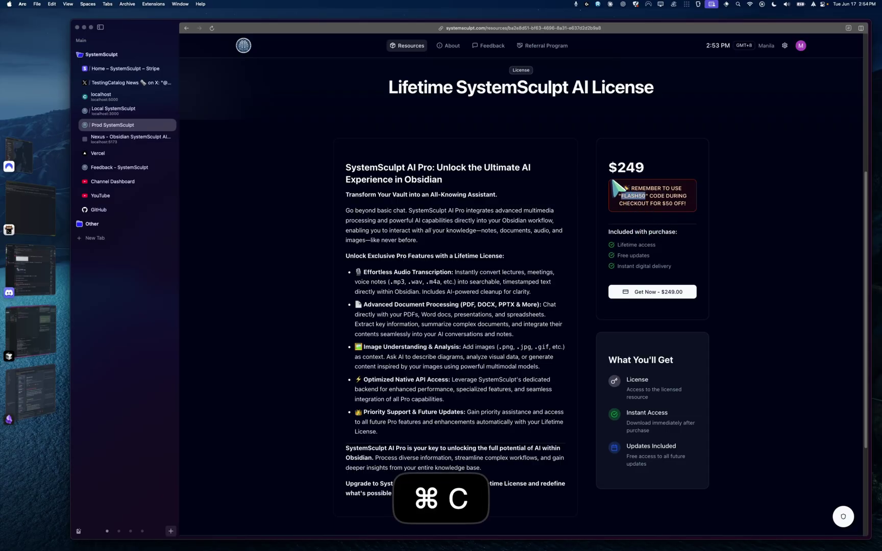
# - Start checkout in US dollars, apply FLASH50 for a $199.00 total, then close checkout
pyautogui.click(662, 293)
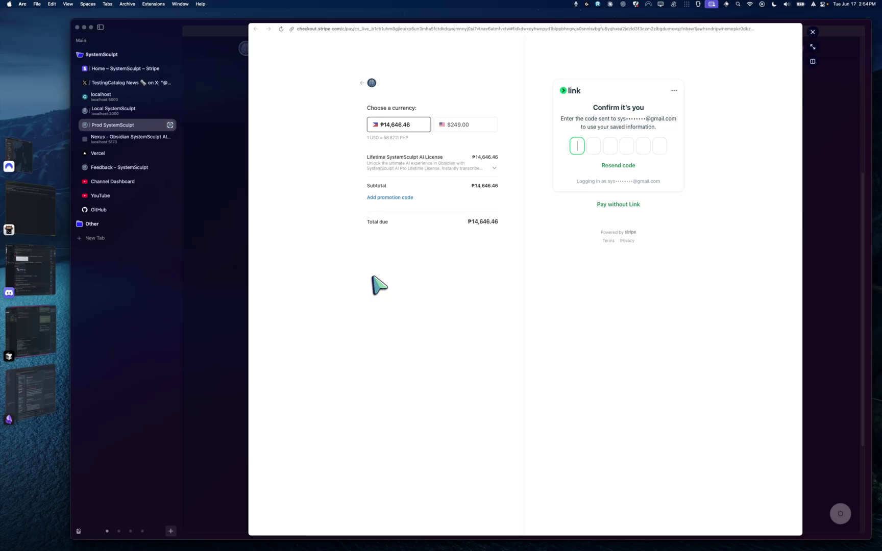
pyautogui.click(467, 127)
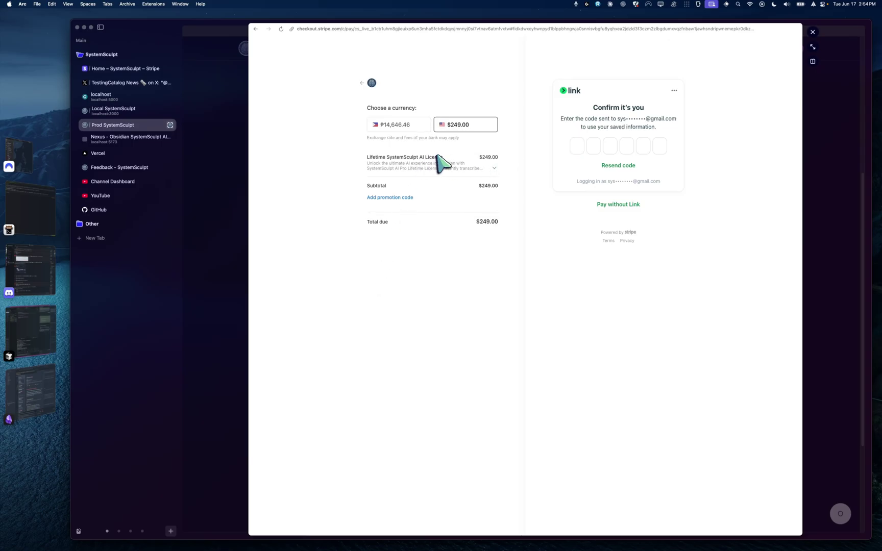
pyautogui.click(396, 200)
pyautogui.press('super+v')
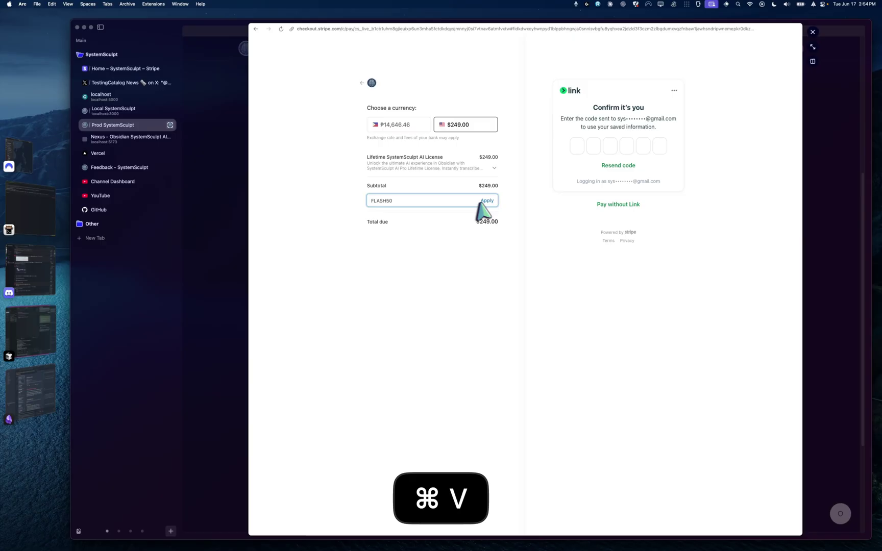
pyautogui.click(479, 202)
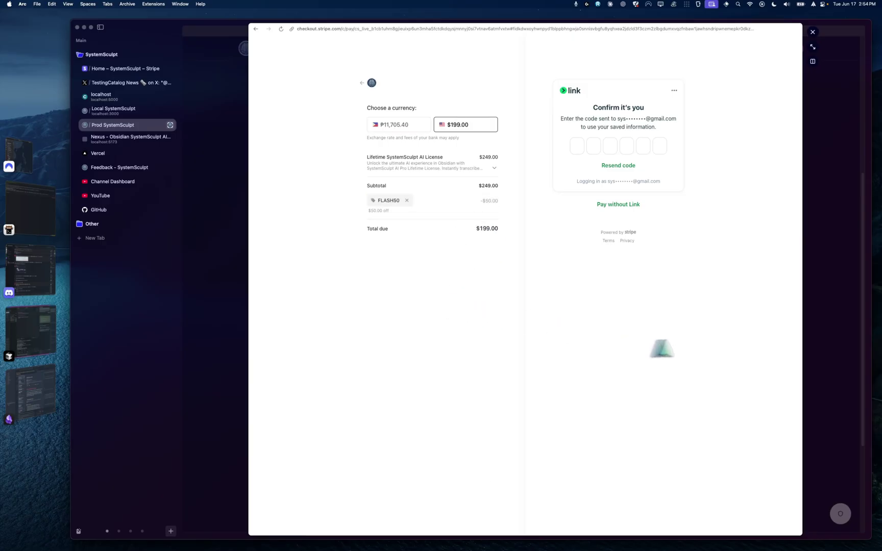
pyautogui.click(822, 326)
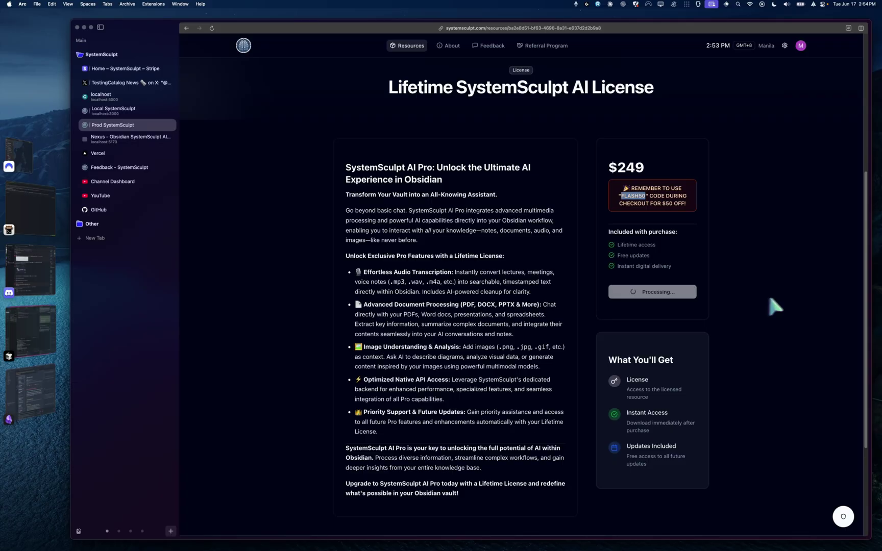
# - Return to Obsidian and close Community plugins to show the RAG vs Fine-Tuning note beside the chat
pyautogui.click(40, 384)
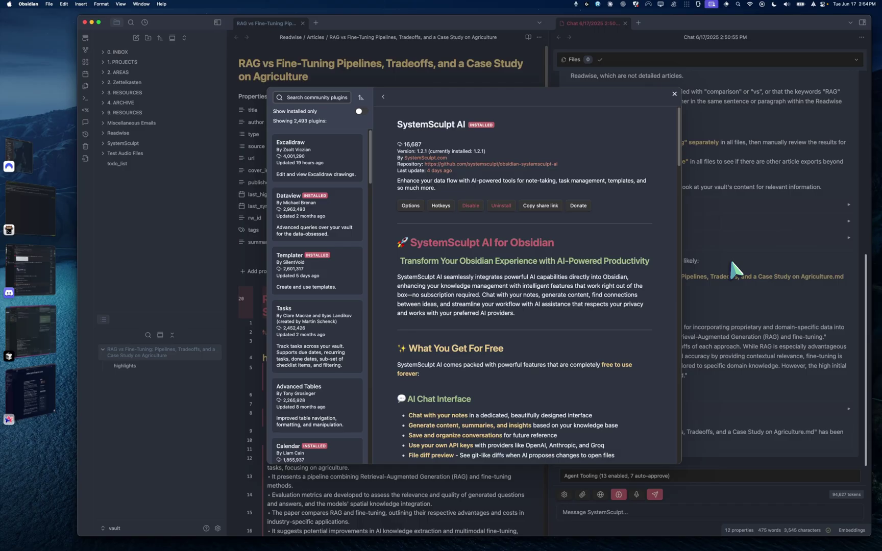
pyautogui.click(731, 262)
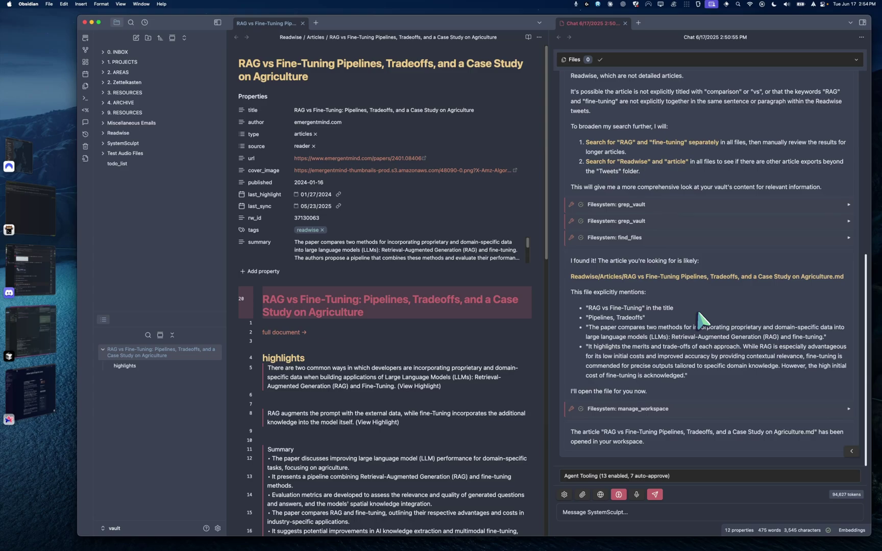
pyautogui.click(411, 357)
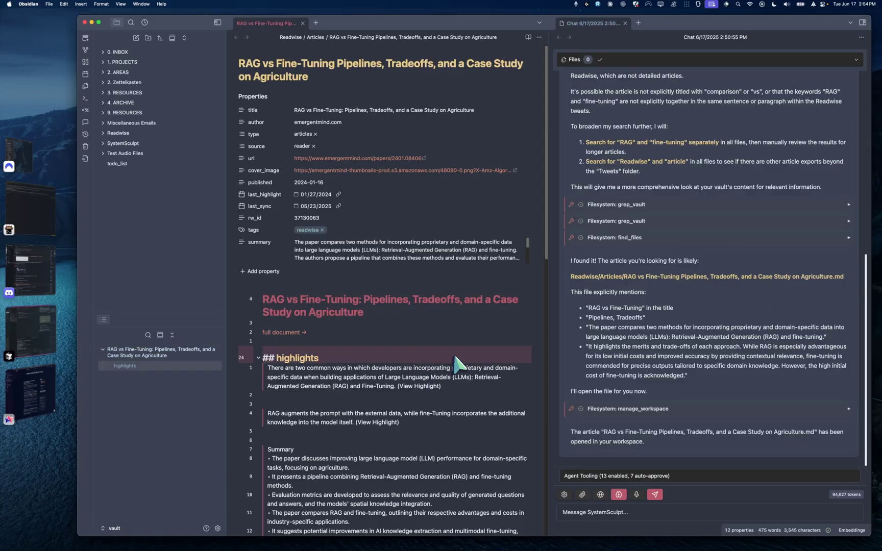